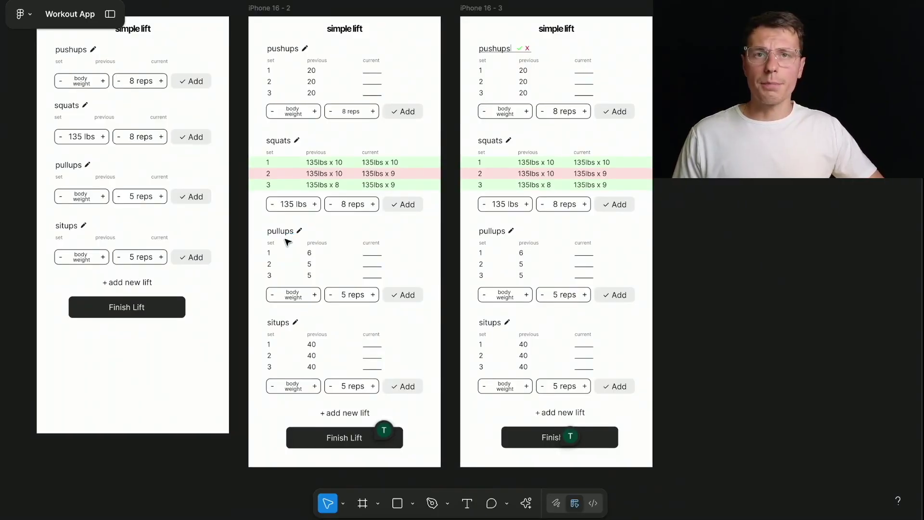
Step: Scroll the simple lift board to the Ideation card answering 'Tracking Progressive Overload'
scroll(306, 243, "up", 3)
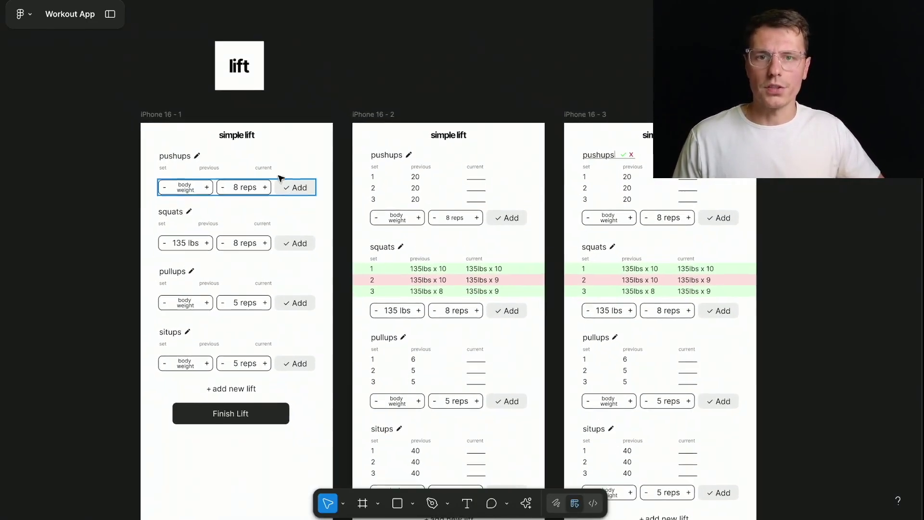
scroll(231, 110, "up", 5)
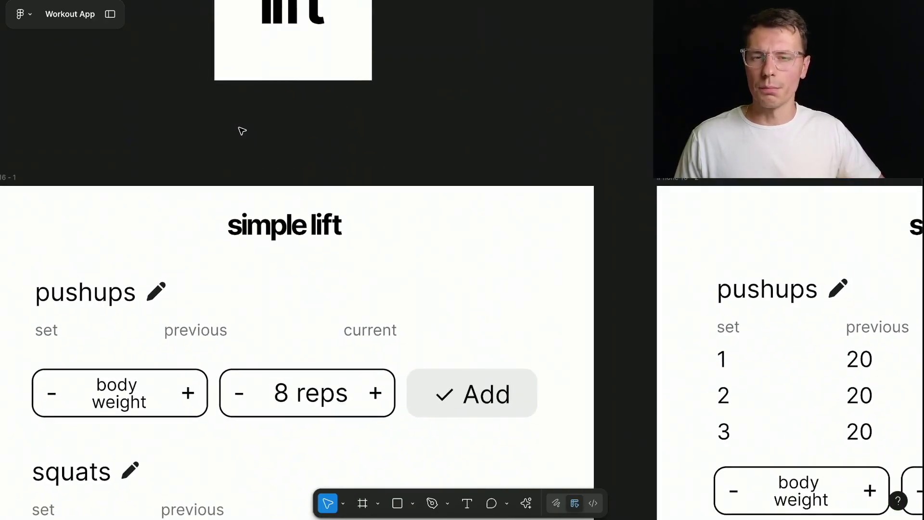
scroll(239, 129, "down", 3)
scroll(295, 157, "up", 3)
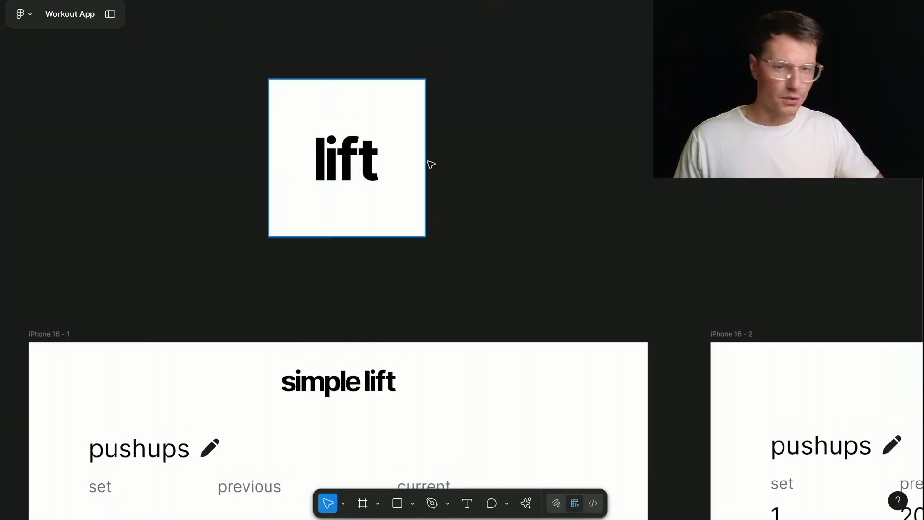
scroll(462, 223, "down", 5)
scroll(489, 250, "down", 3)
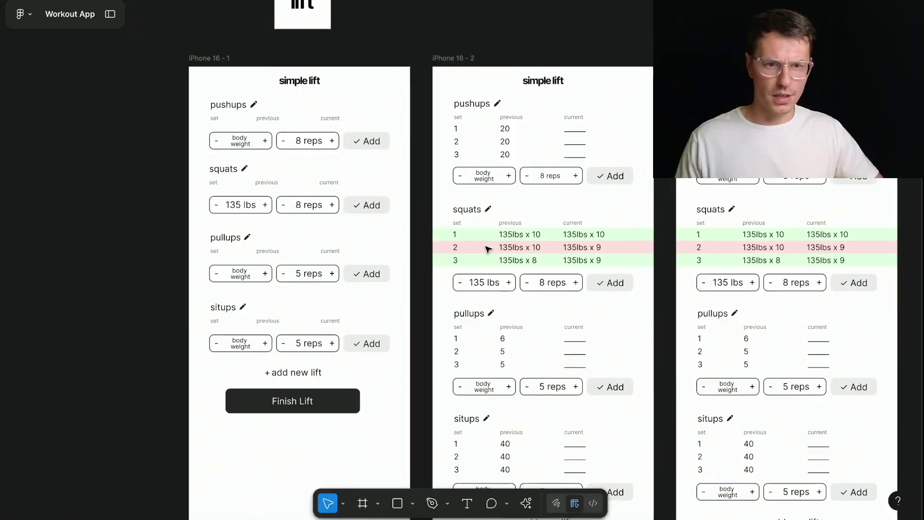
scroll(487, 250, "down", 5)
scroll(487, 250, "down", 10)
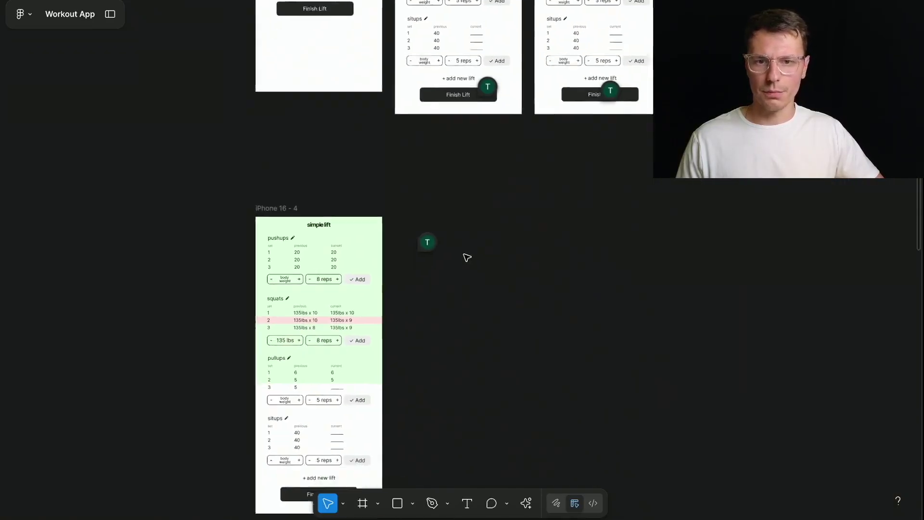
scroll(379, 333, "down", 3)
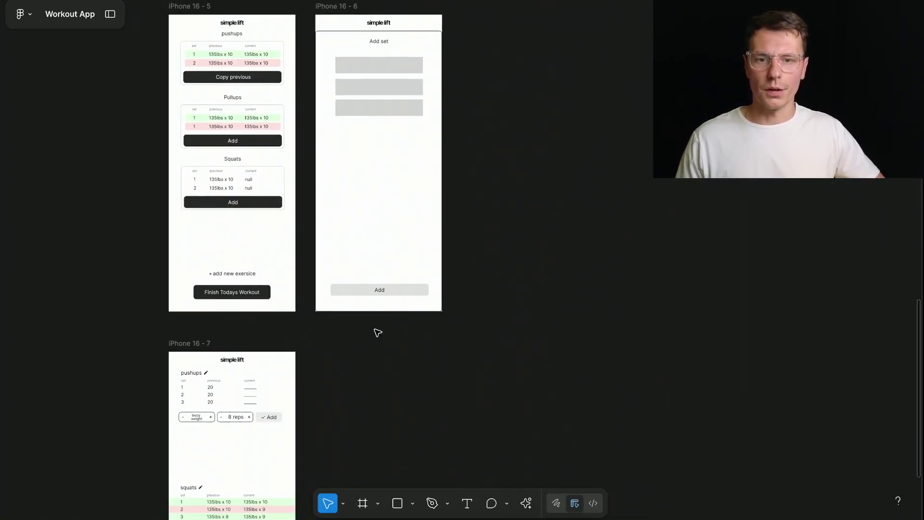
scroll(377, 332, "up", 10)
scroll(378, 332, "up", 8)
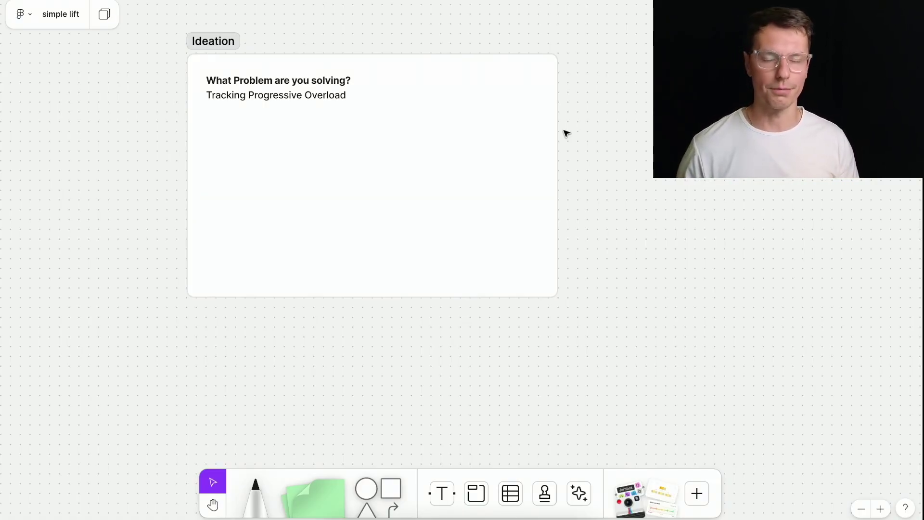
Step: Add a bold 'Target Audience' heading with its description, then the 'One Key Solution (Feature)' heading
double_click(337, 110)
key("ctrl+b")
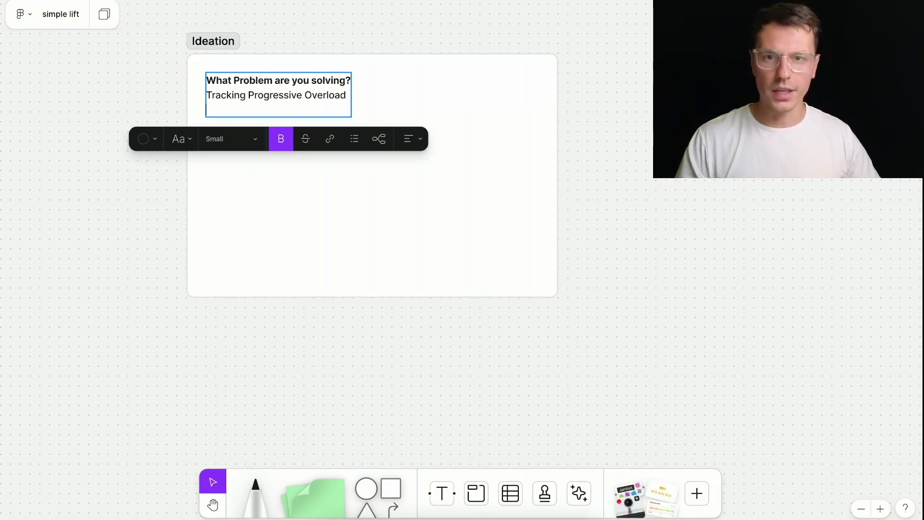
type("Target ")
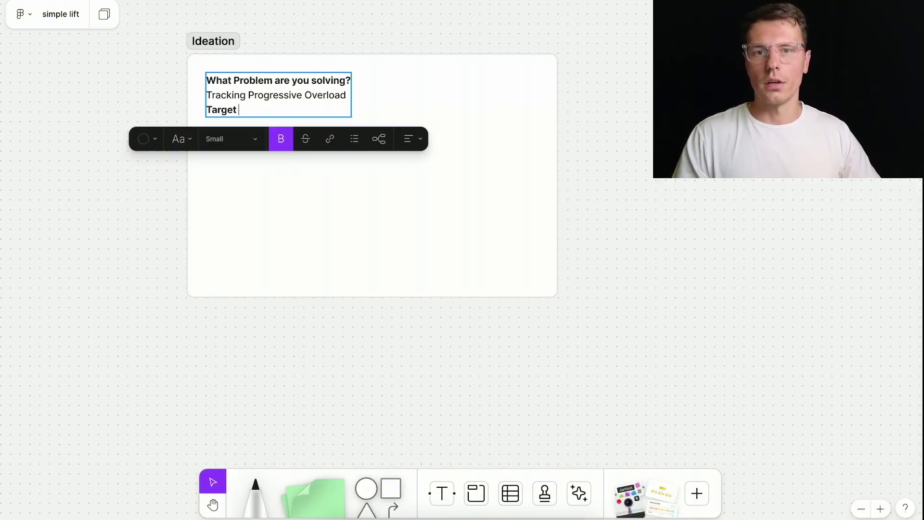
type("Audience")
key("Return")
key("ctrl+b")
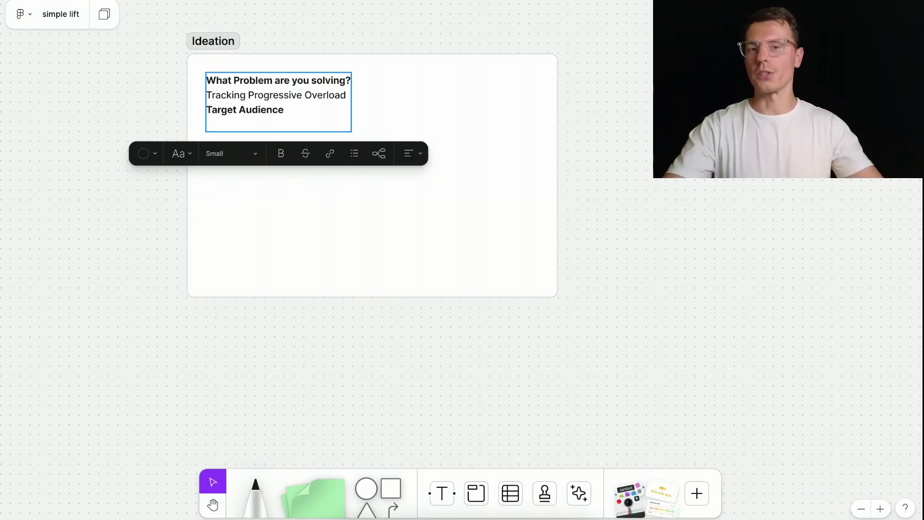
type("Someone like me, that’s into lifting, but not crazy hardcore, and wants to know that they are improving.")
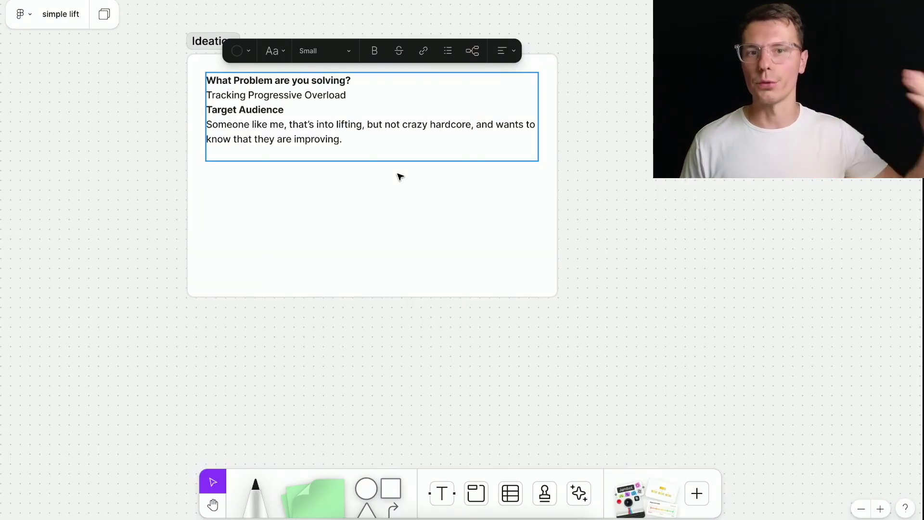
type("One Key Solution (Feature)")
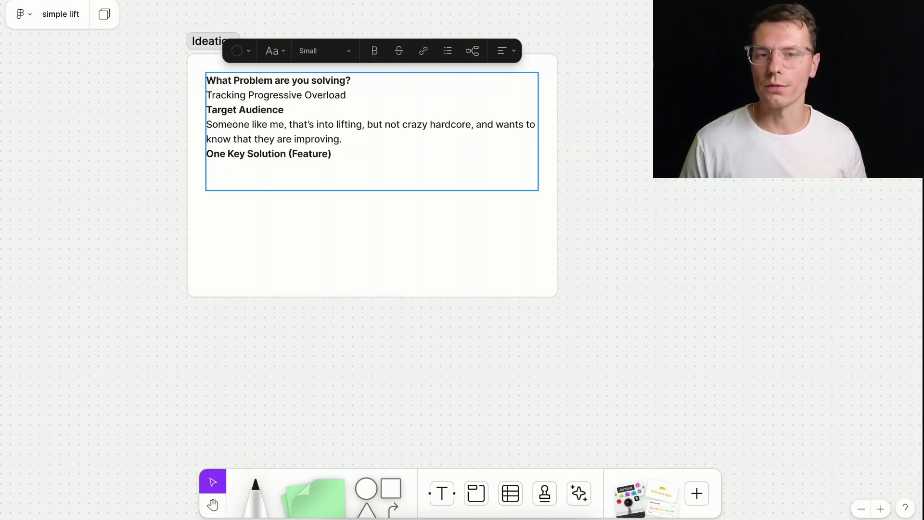
Step: Paste the feature answer 'showing if you did better or equal to last session'
type("Showing if you did better or at least equal to last session.")
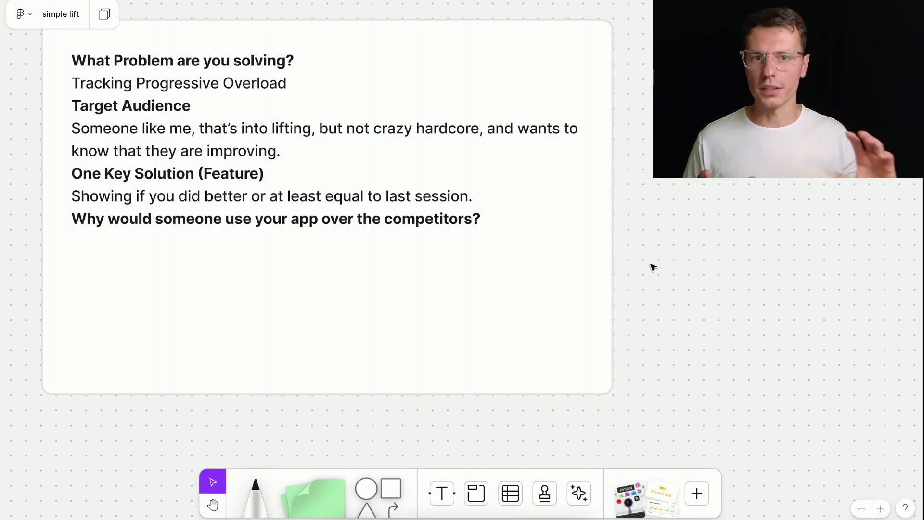
Step: Answer the competitors question with 'Simplicity' in regular text on a new line
double_click(482, 218)
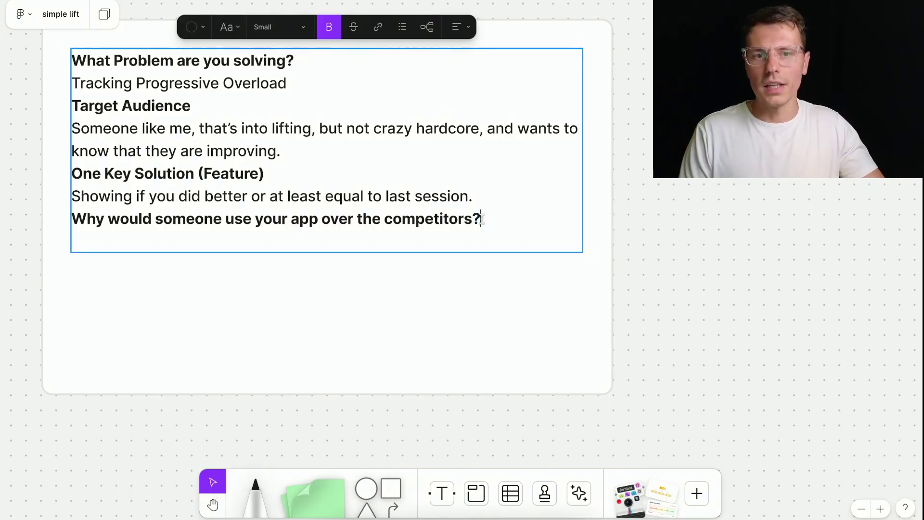
key("Return")
key("ctrl+b")
type("Simplicity")
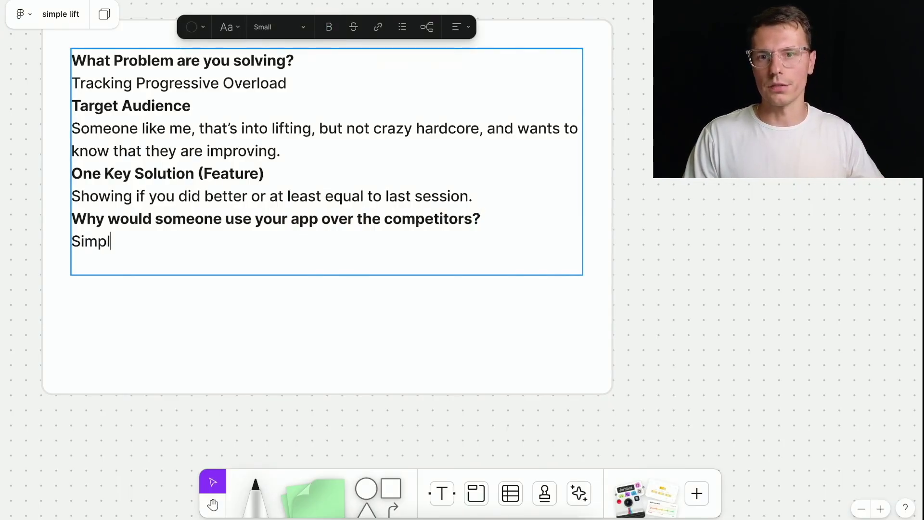
key("Return")
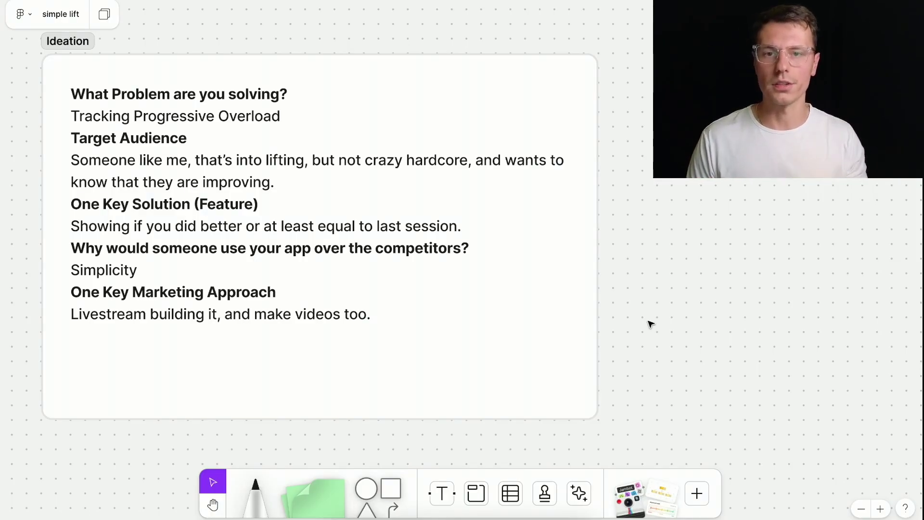
Step: Drag the Ideation section's bottom edge up so it fits its text
left_click_drag(597, 417, 597, 360)
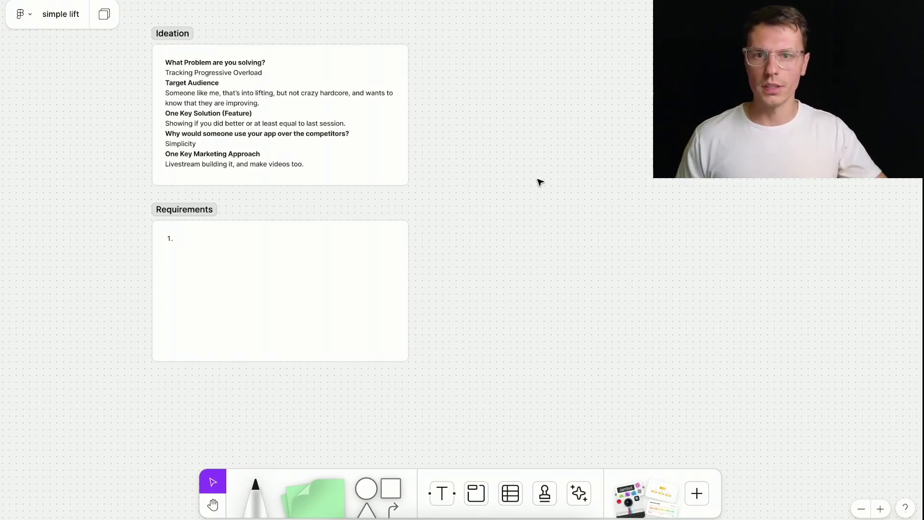
scroll(269, 121, "up", 5)
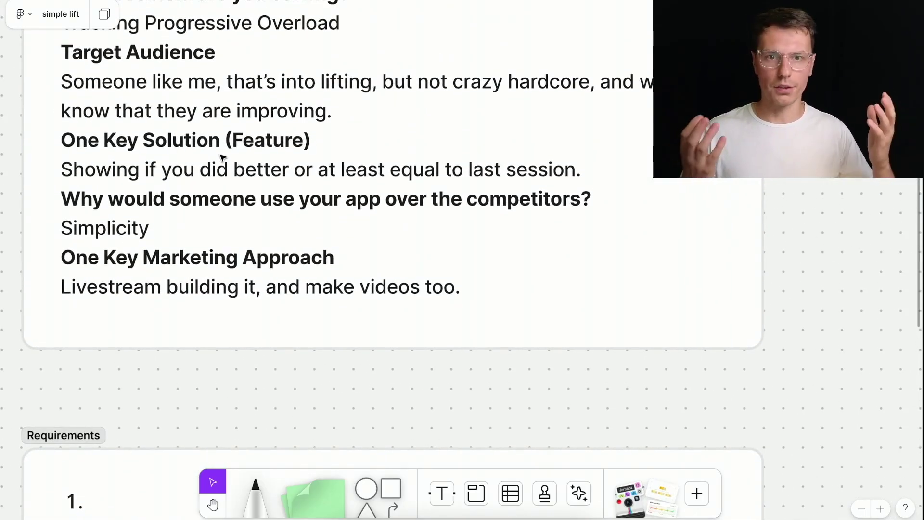
scroll(220, 157, "up", 1)
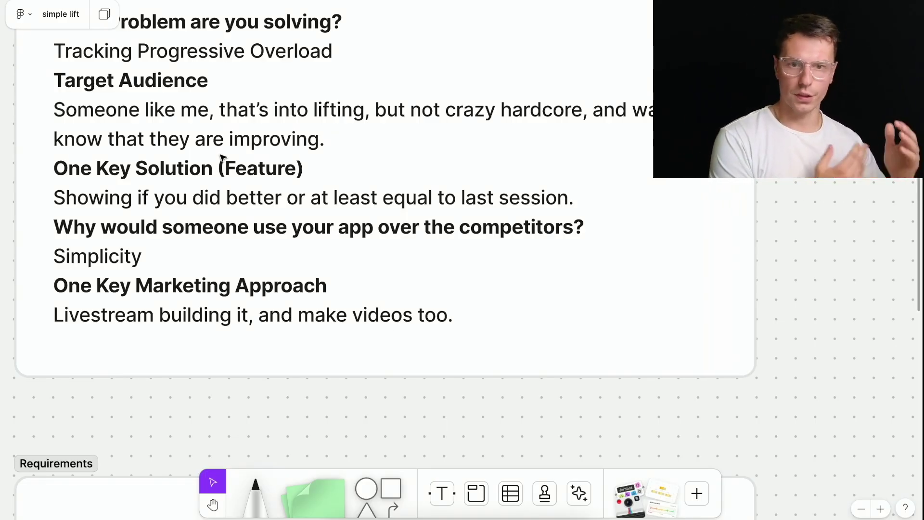
scroll(221, 157, "down", 5)
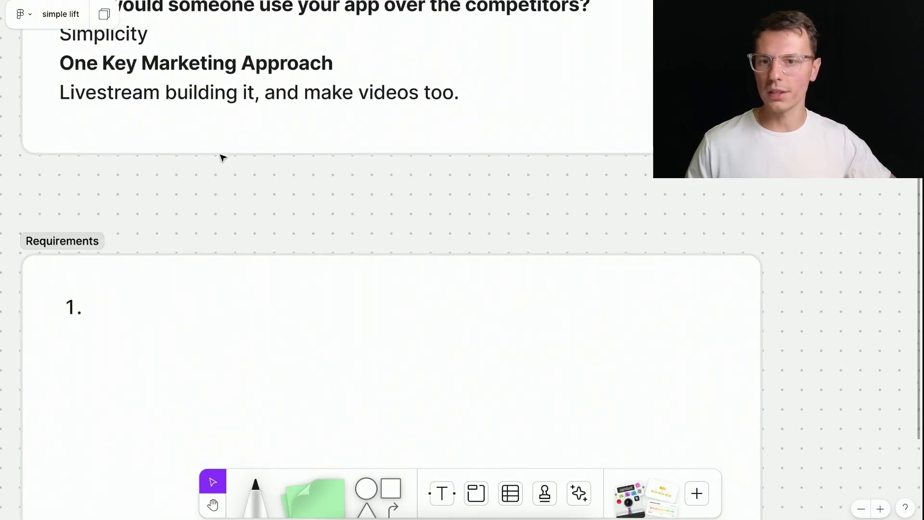
scroll(96, 311, "up", 3)
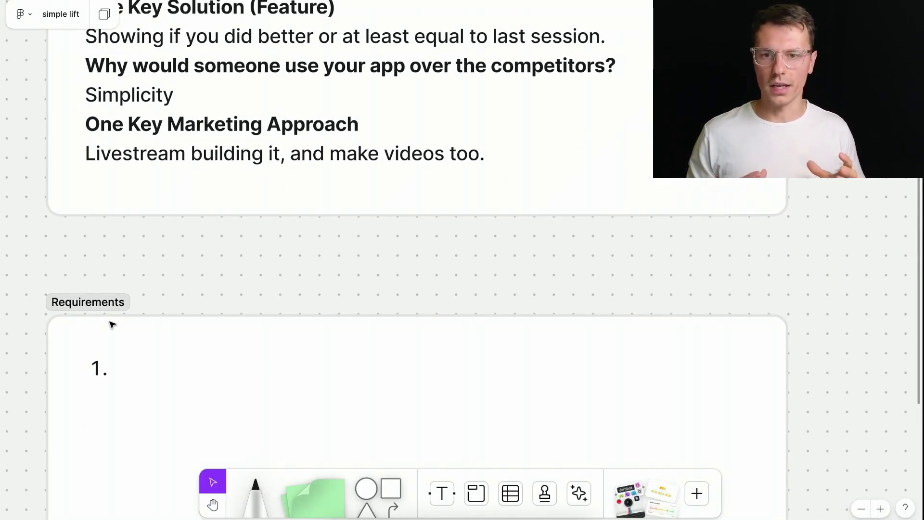
scroll(112, 324, "up", 3)
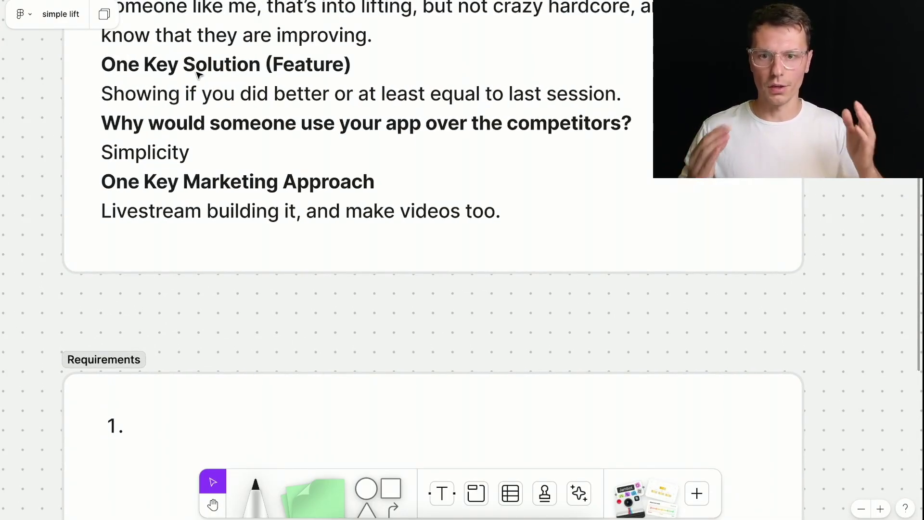
Step: Type 'Log our workouts' as the first Requirements list item
left_click(134, 432)
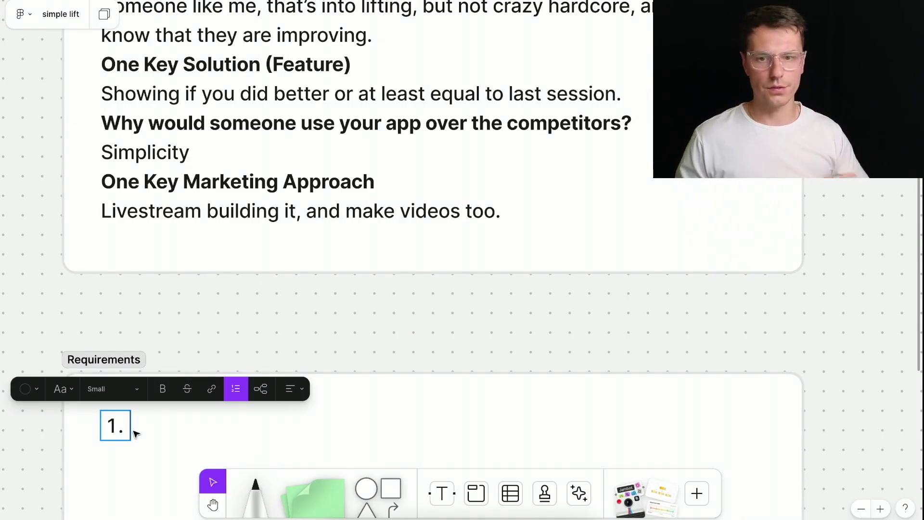
scroll(134, 433, "down", 3)
scroll(134, 433, "down", 2)
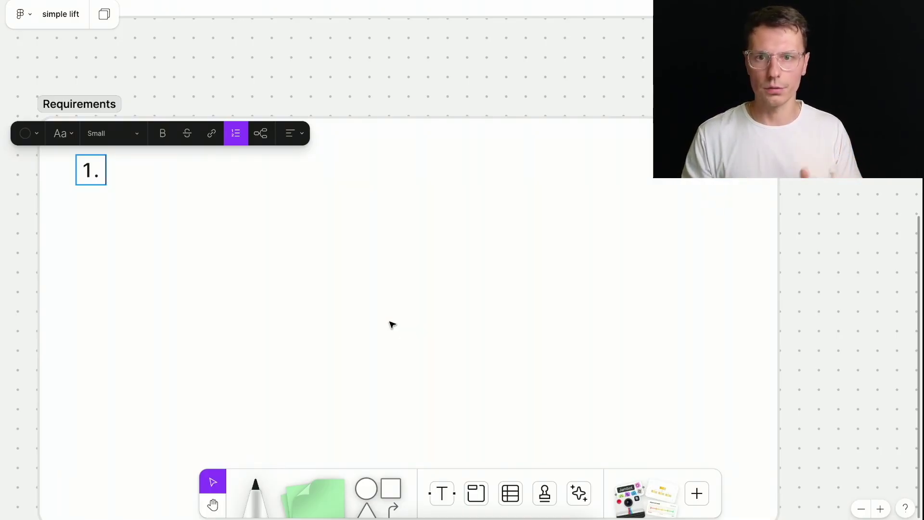
type("Log our workout")
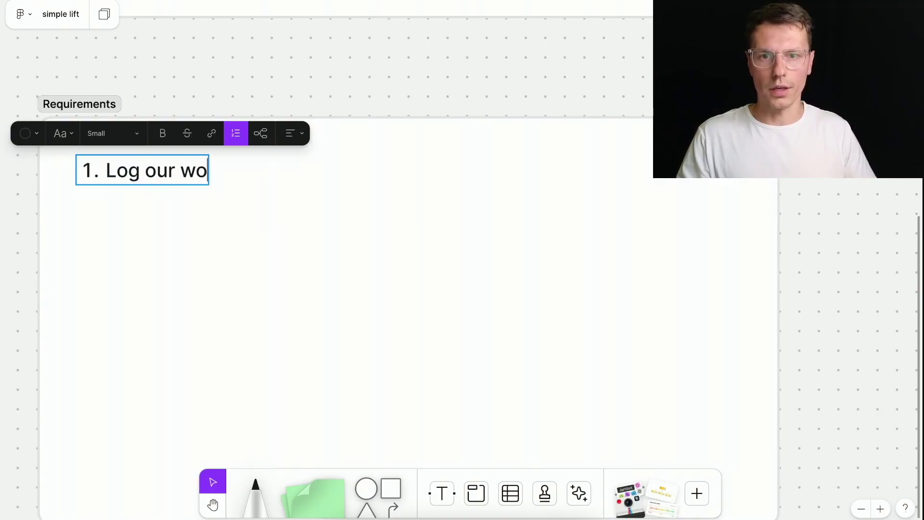
type("s")
Step: Add indented sub-items Sets, Reps and Weight under 'Log our workouts'
key("Return")
key("Tab")
type("Sets")
key("Return")
type("Resp")
key("BackSpace")
key("BackSpace")
type("ps")
key("Return")
type("Wo")
key("BackSpace")
type("eight")
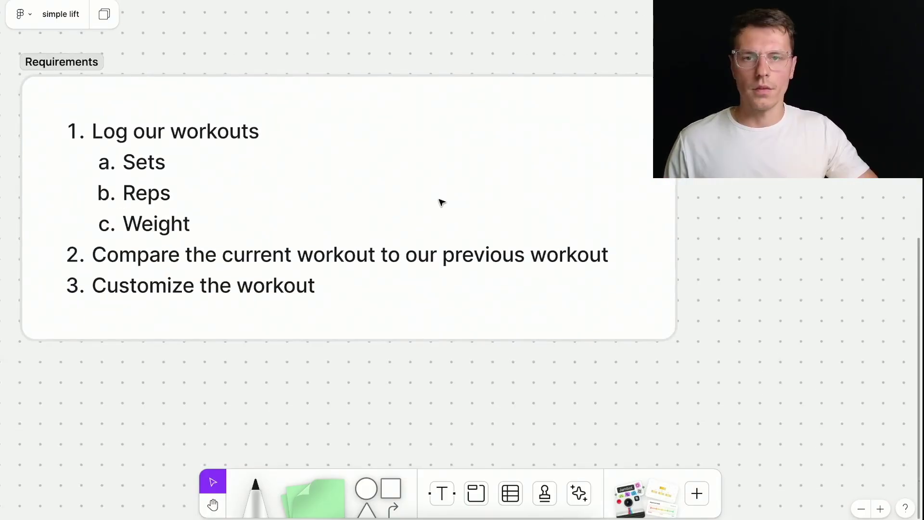
scroll(439, 200, "up", 1)
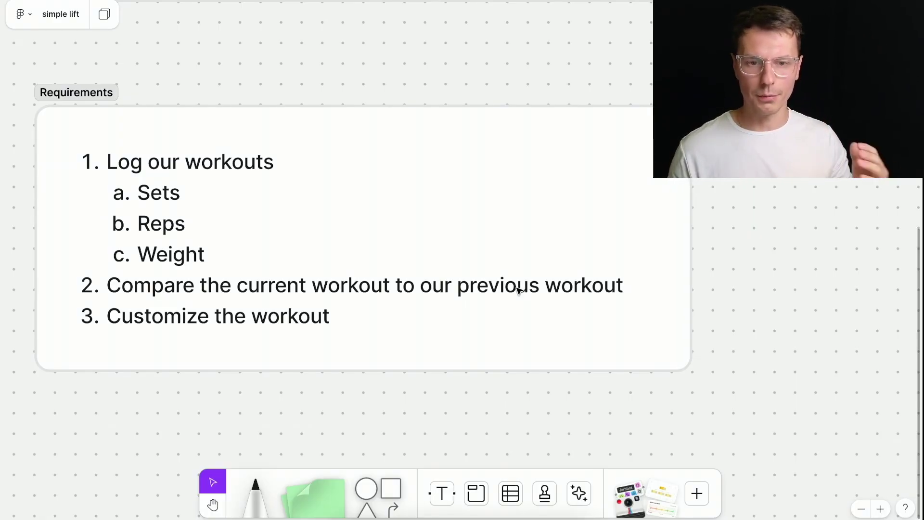
scroll(444, 186, "down", 3)
scroll(443, 186, "up", 5)
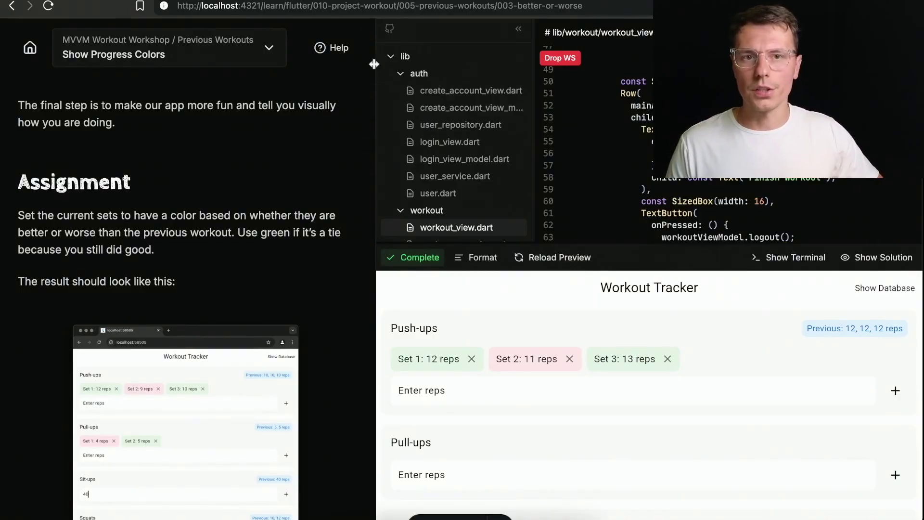
Step: Widen the code editor and preview by narrowing the lesson text and collapsing the file tree
left_click_drag(374, 64, 295, 64)
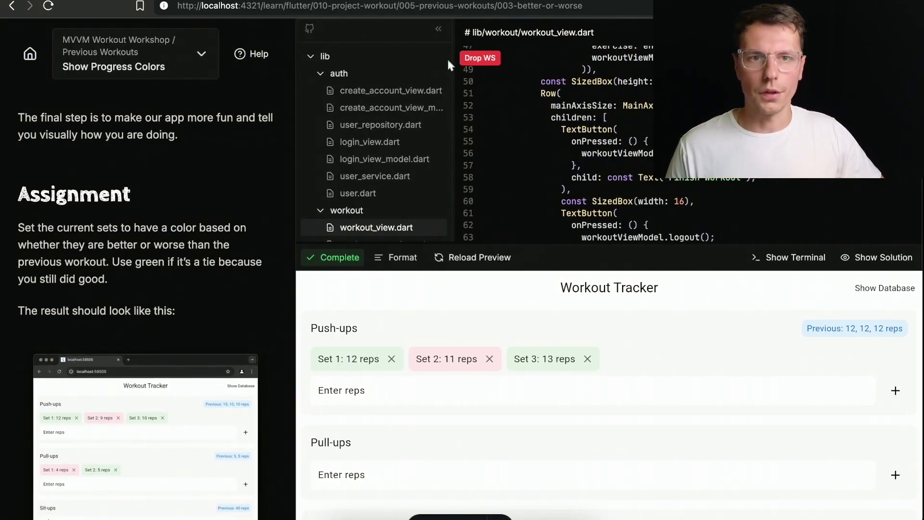
left_click(438, 28)
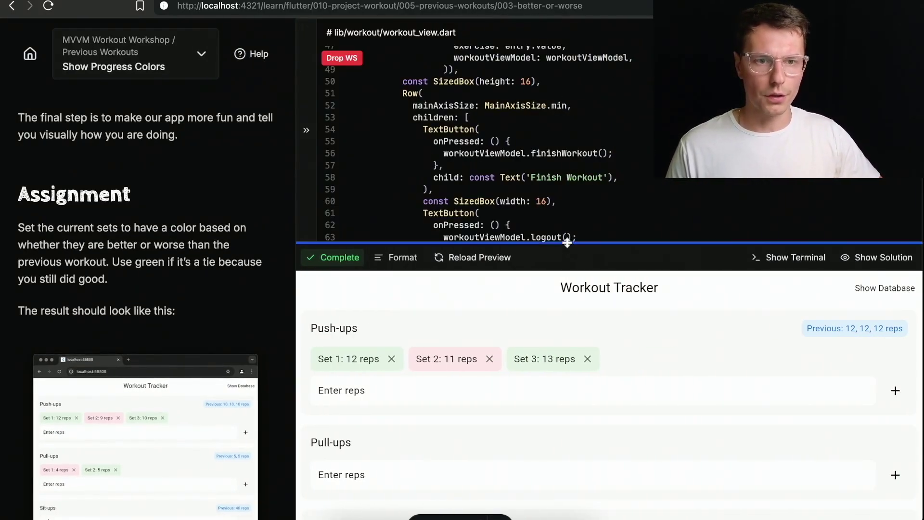
mouse_move(567, 242)
left_mouse_down()
mouse_move(580, 315)
mouse_move(579, 166)
mouse_move(573, 247)
left_mouse_up()
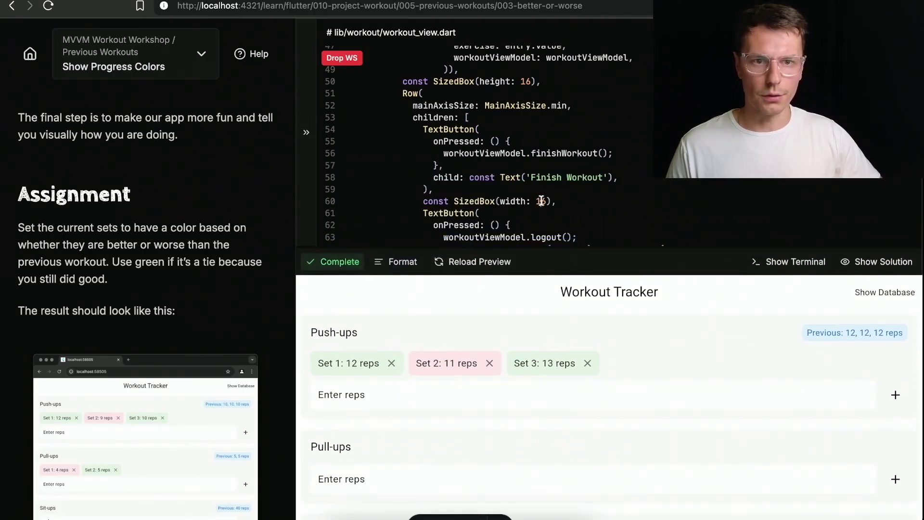
scroll(543, 197, "down", 5)
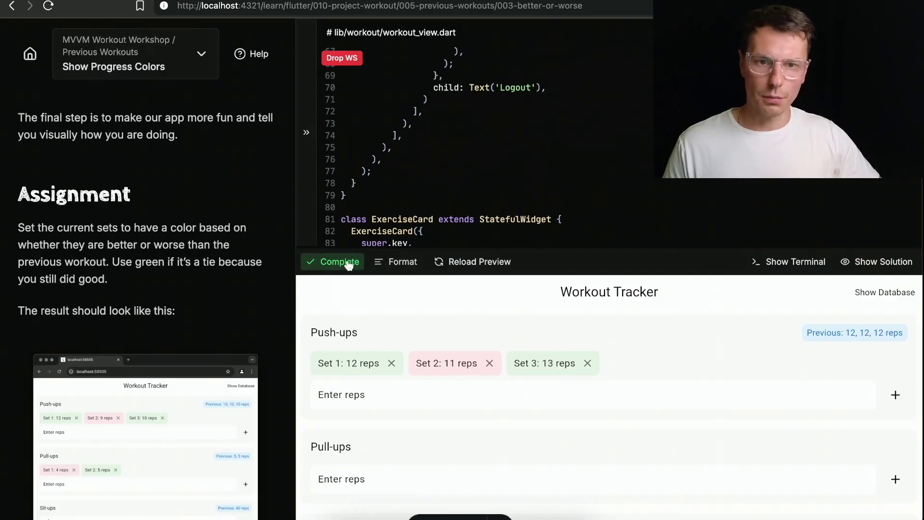
left_click_drag(483, 248, 498, 145)
Step: Delete the Set 3 push-up entry and re-add it with 13 reps
left_click(586, 269)
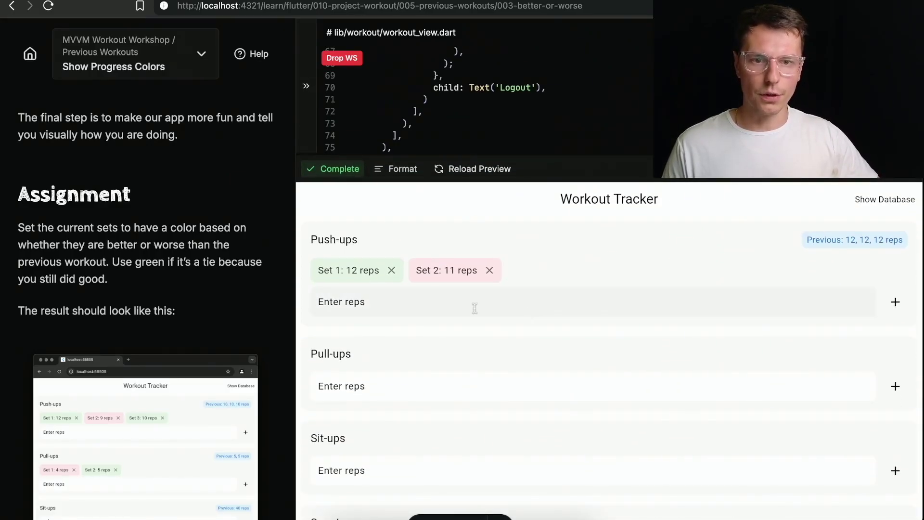
left_click(474, 308)
type("13")
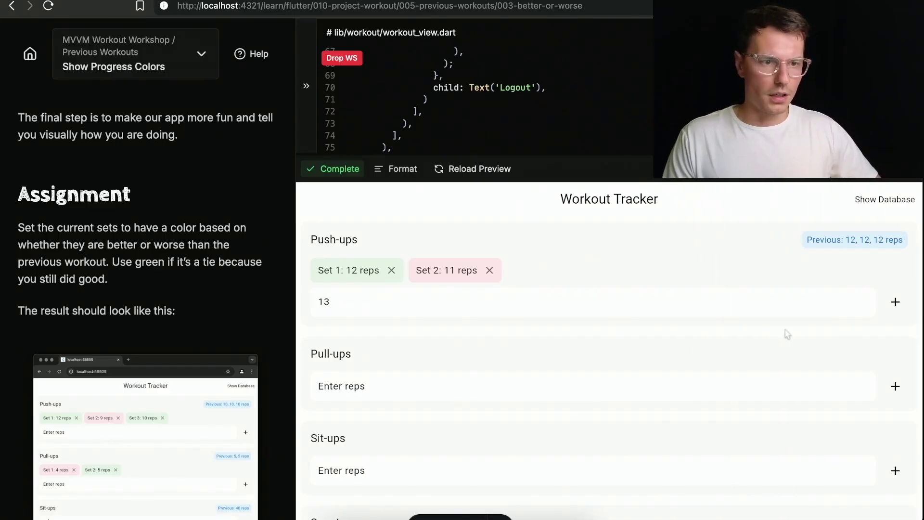
left_click(895, 301)
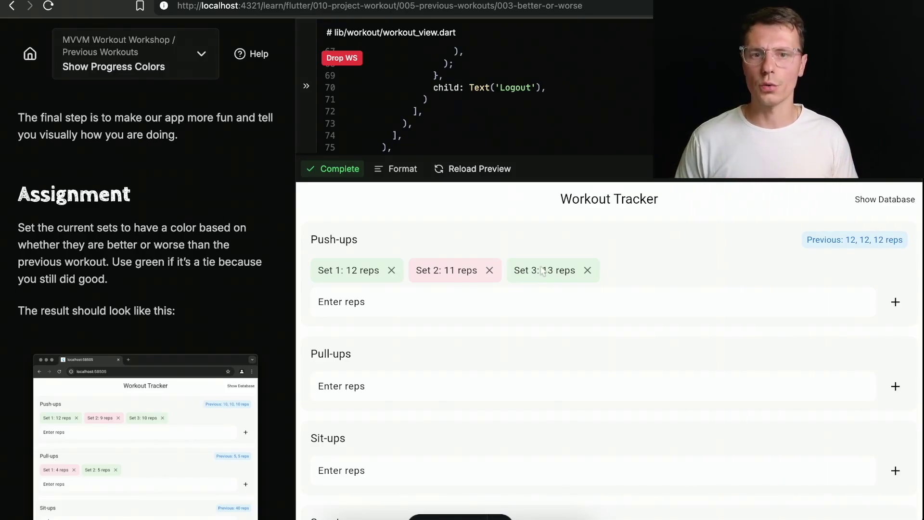
left_click(396, 306)
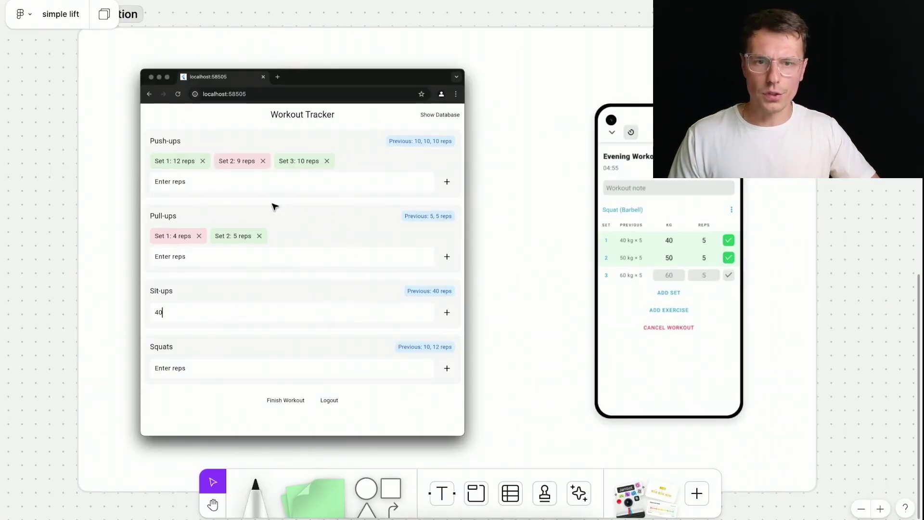
Step: Pan right and down past the workout tracker mockups to the empty Data section
scroll(452, 261, "right", 6)
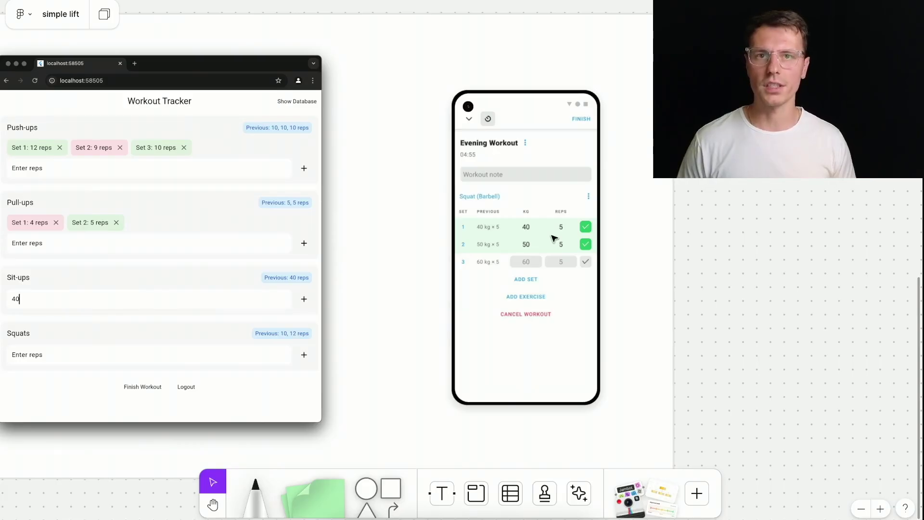
scroll(297, 313, "down", 10)
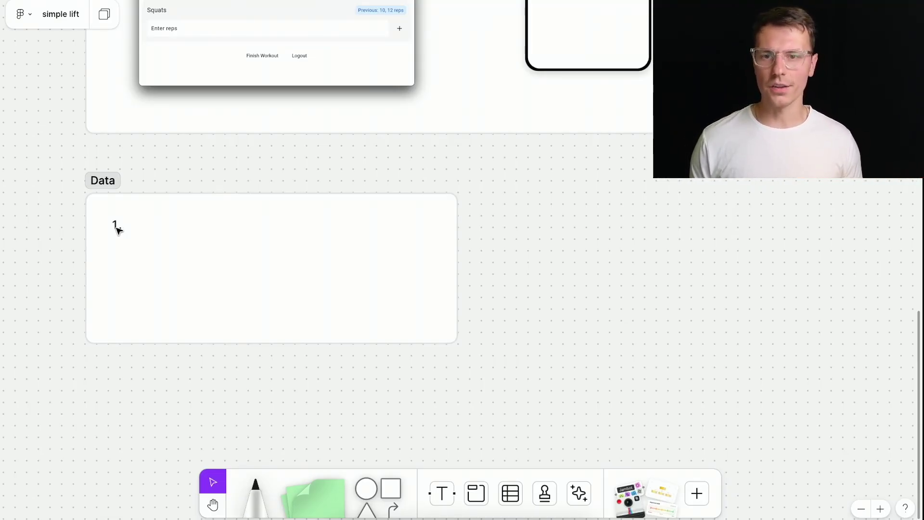
Step: Fill the Data list with Workouts (id, timestamp) and Sets (id, workoutId, reps, weight)
left_click(116, 225)
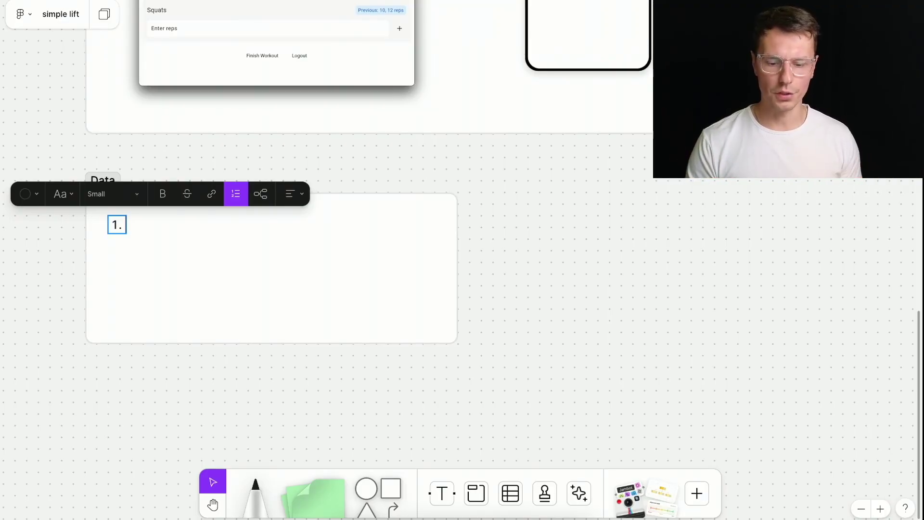
type("Workouts")
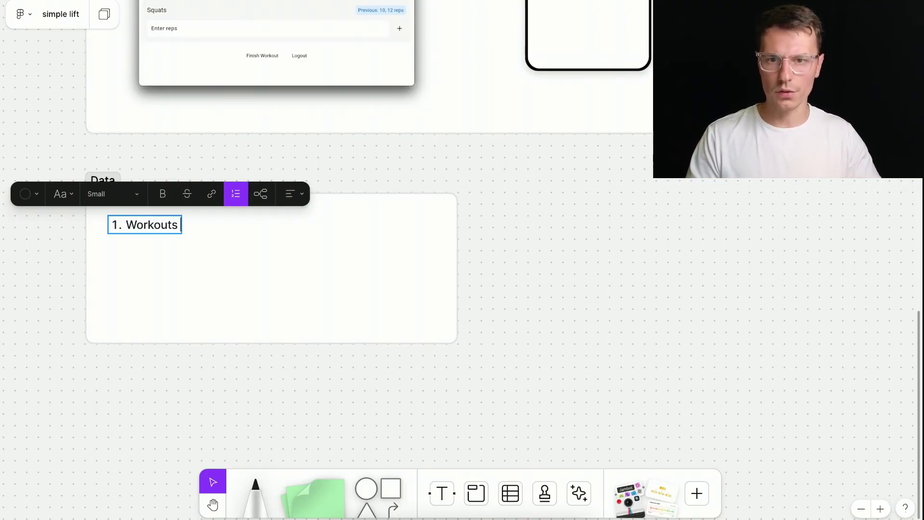
key("BackSpace")
type("- id, timestampe")
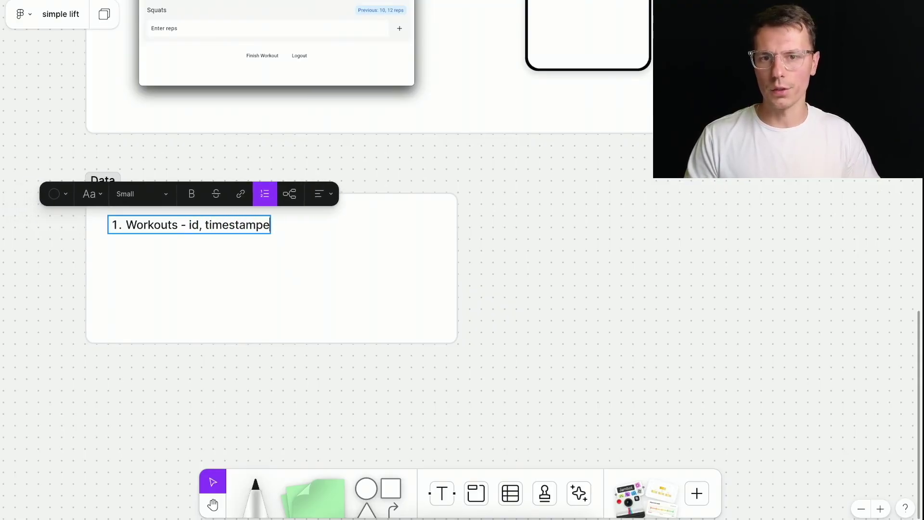
key("BackSpace")
key("Return")
type("Sets")
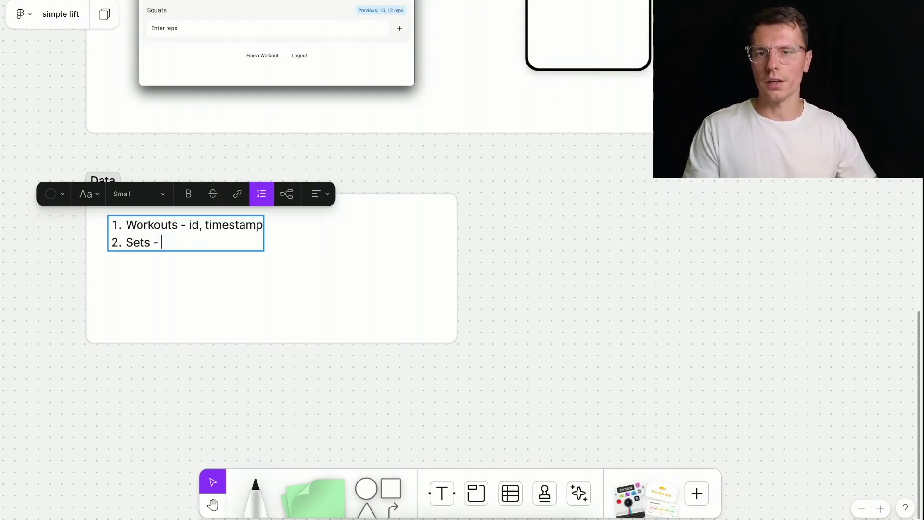
type(" - id")
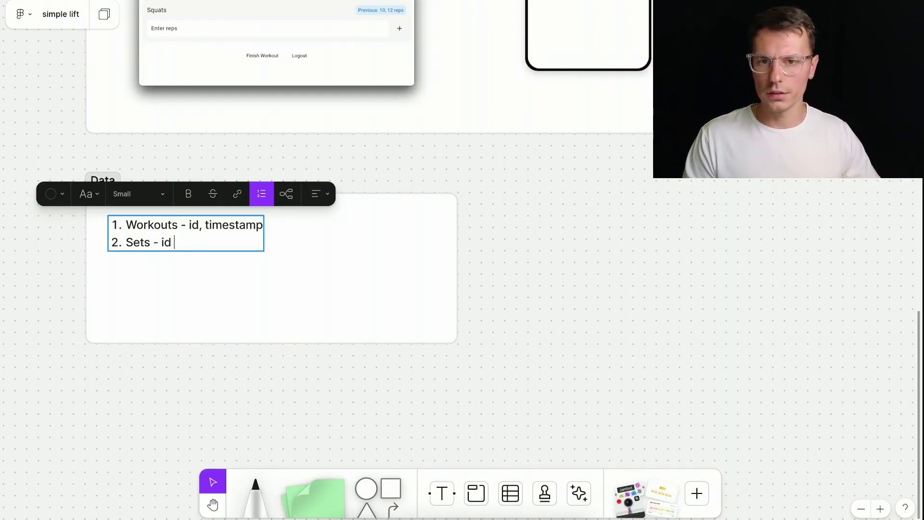
type("k, workoutId")
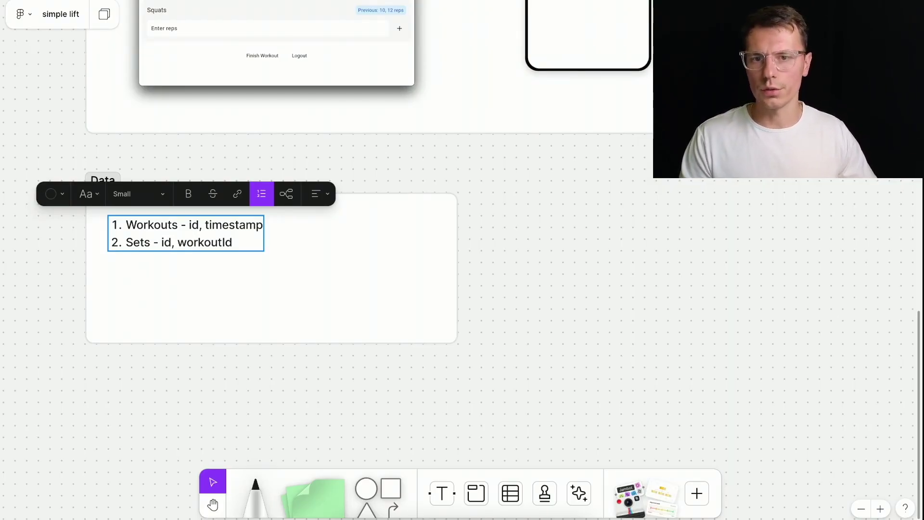
type(", ress, weight,")
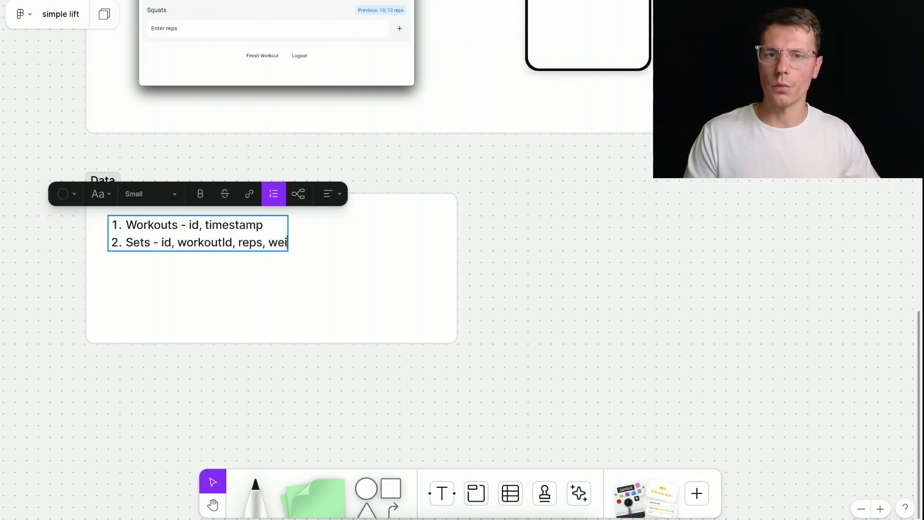
type(" an")
key("BackSpace")
key("BackSpace")
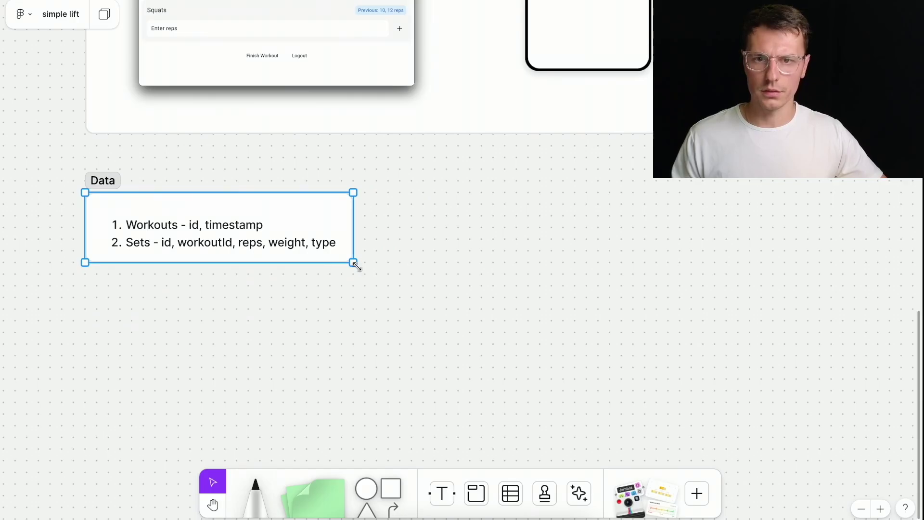
Step: Enlarge the Data section box slightly and deselect it
left_click_drag(356, 266, 364, 268)
left_click(444, 254)
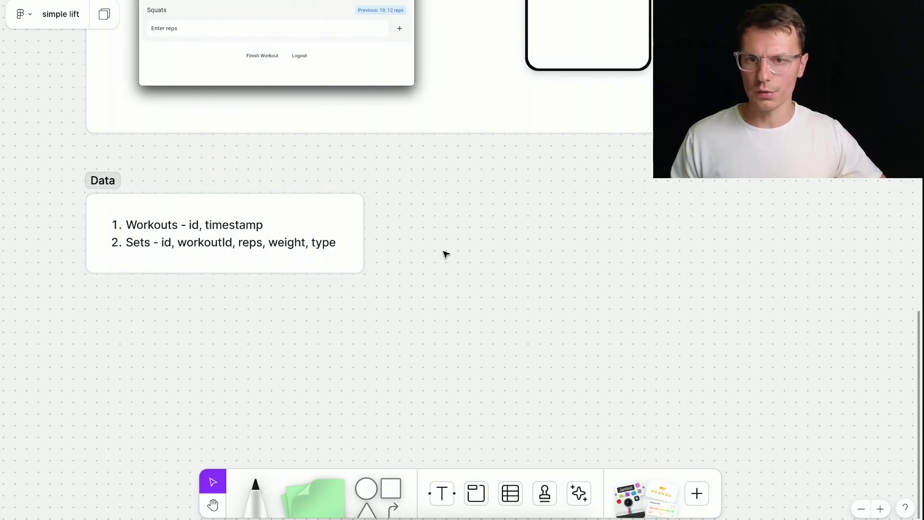
scroll(177, 226, "up", 5)
scroll(176, 225, "left", 3)
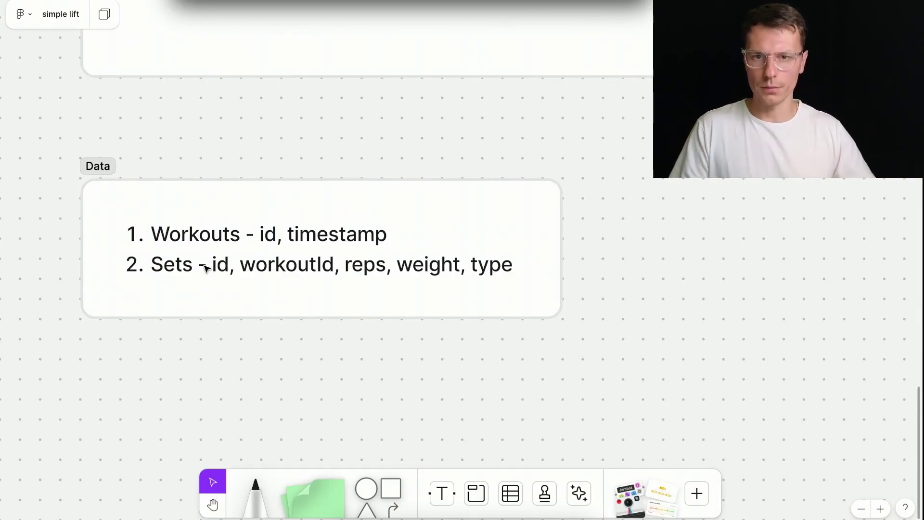
scroll(358, 202, "down", 5)
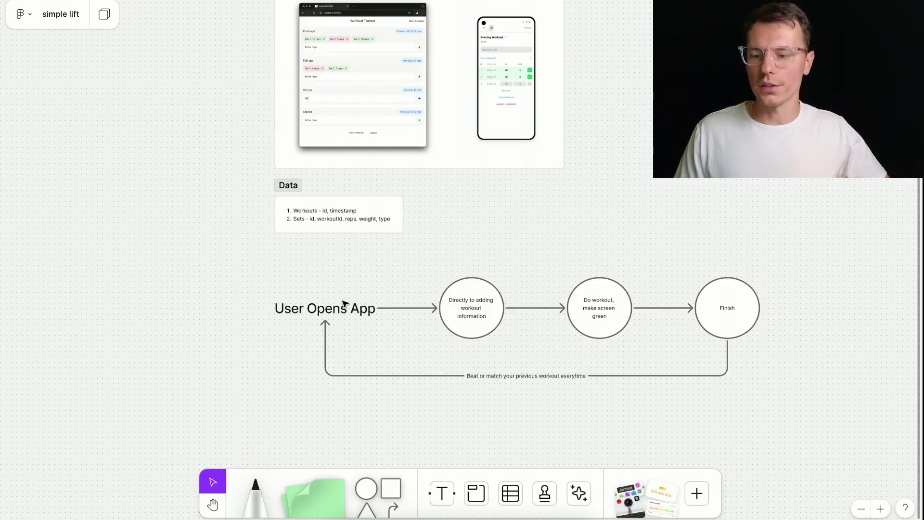
scroll(313, 308, "up", 3)
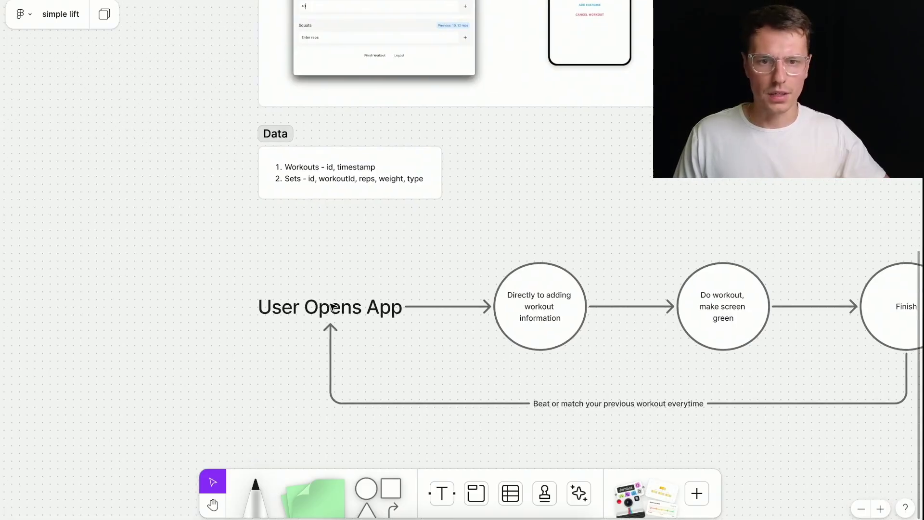
left_click(332, 311)
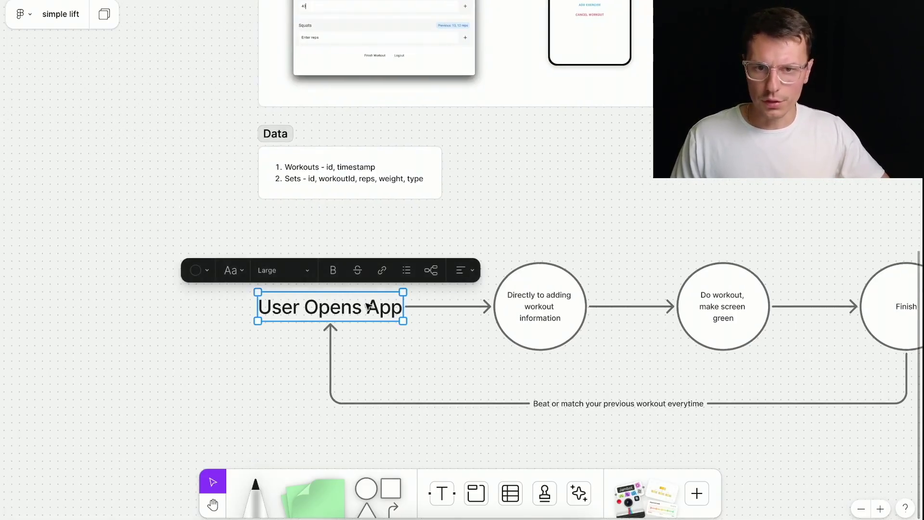
scroll(362, 300, "right", 5)
scroll(362, 301, "down", 2)
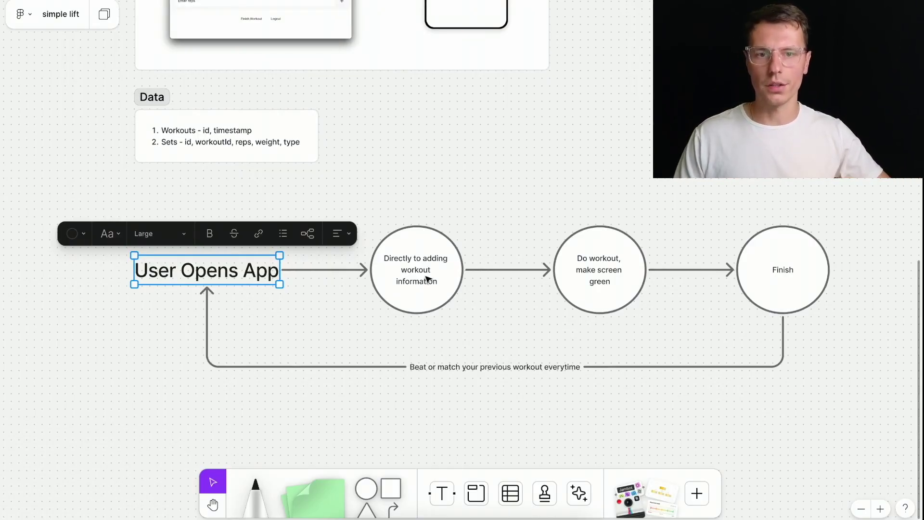
scroll(428, 277, "up", 3)
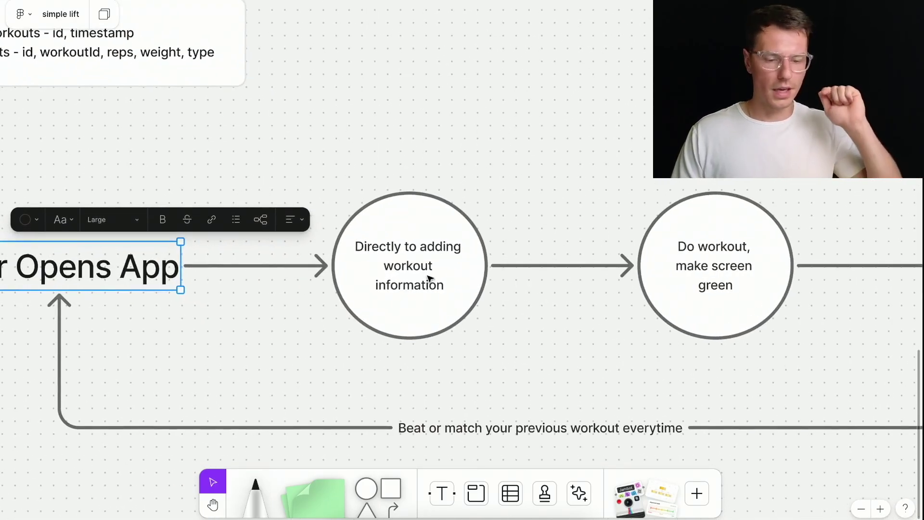
scroll(428, 277, "right", 5)
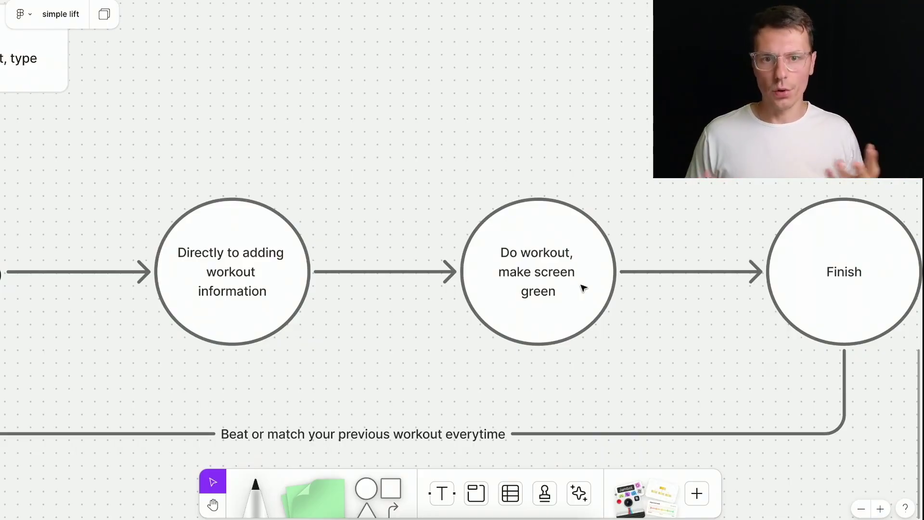
scroll(583, 287, "right", 4)
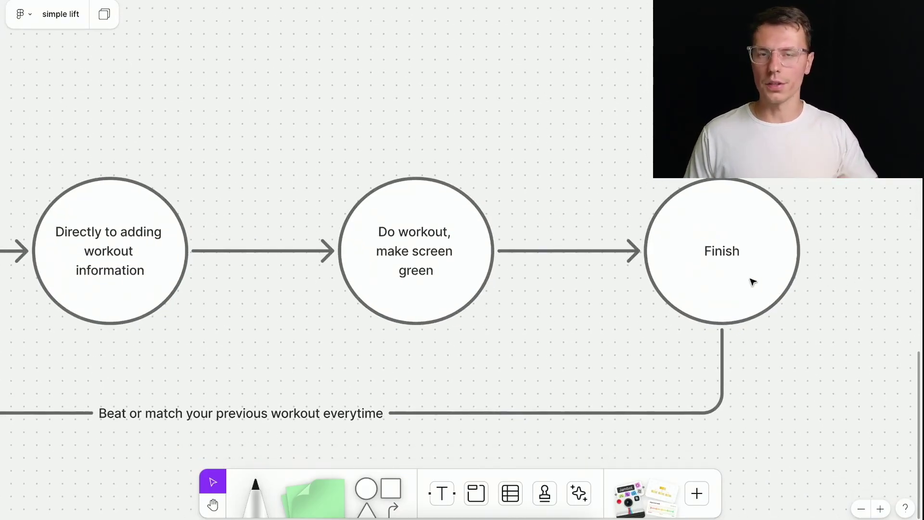
scroll(752, 282, "down", 5)
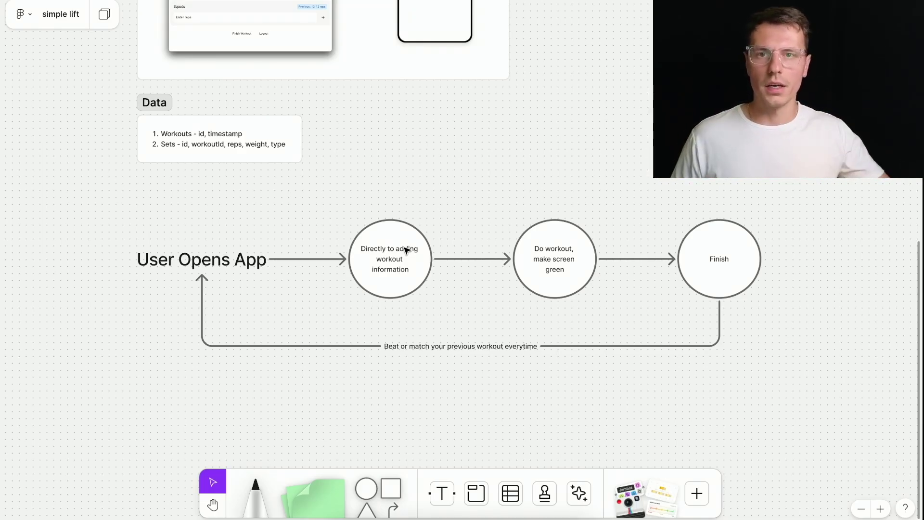
key("ctrl+Tab")
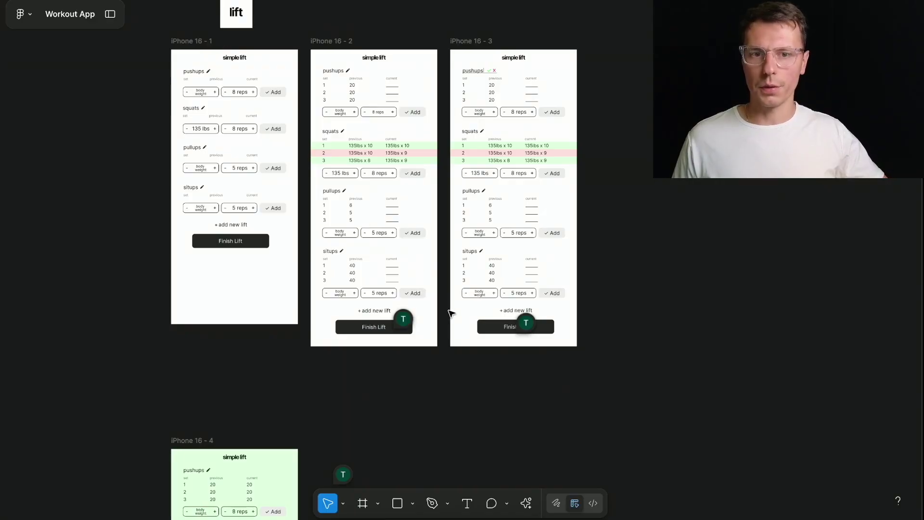
scroll(495, 200, "up", 5)
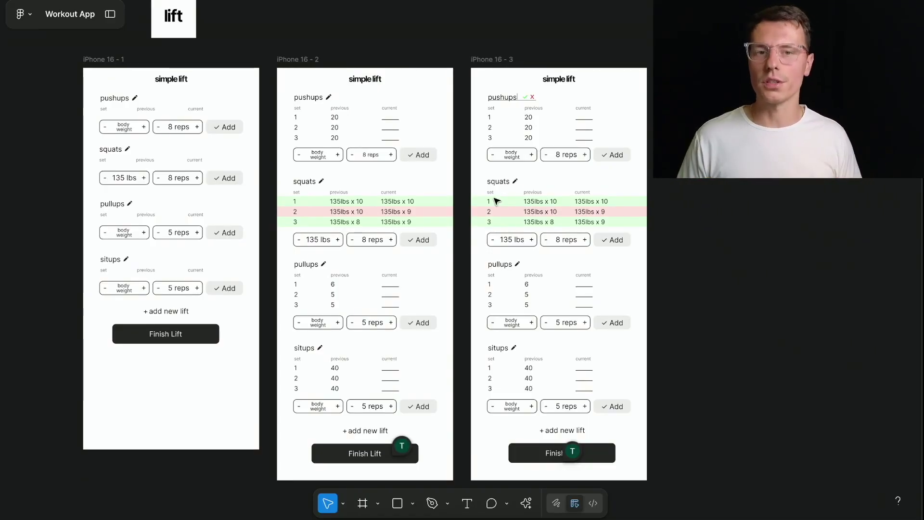
scroll(383, 141, "up", 2)
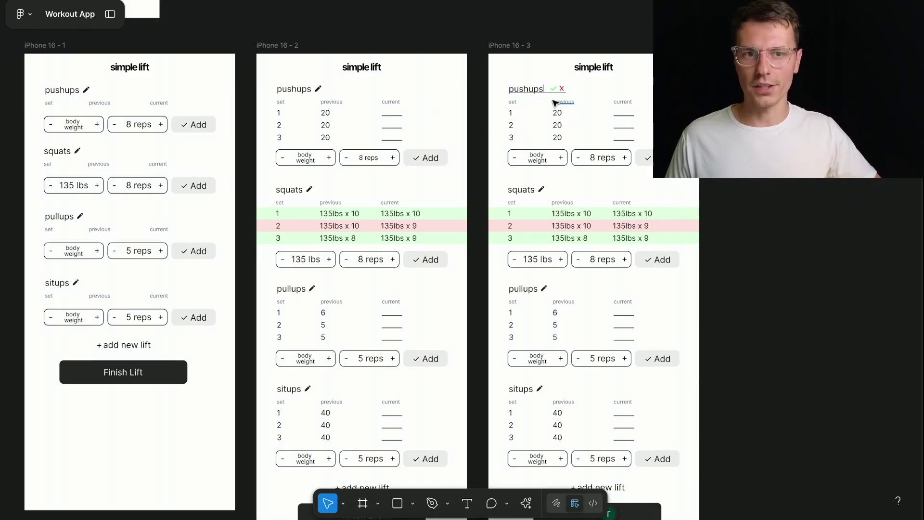
scroll(555, 92, "up", 10)
left_click(534, 95)
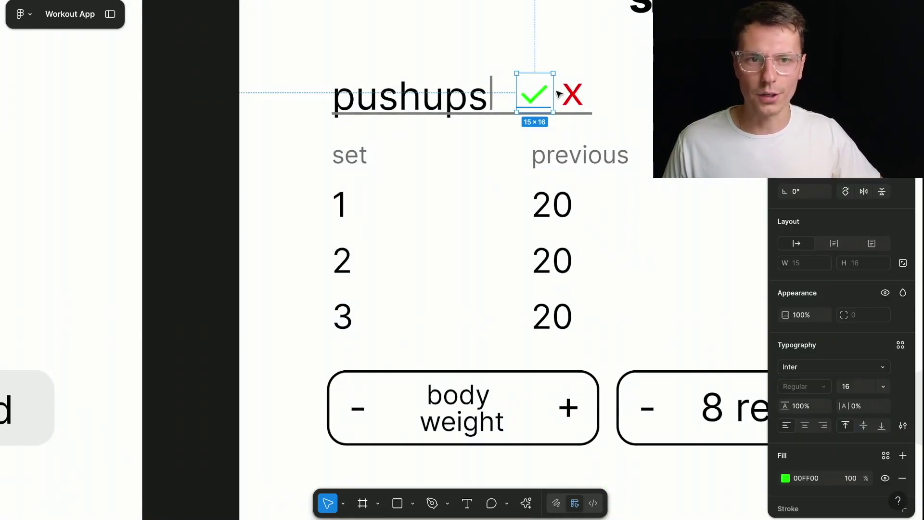
scroll(577, 96, "down", 5)
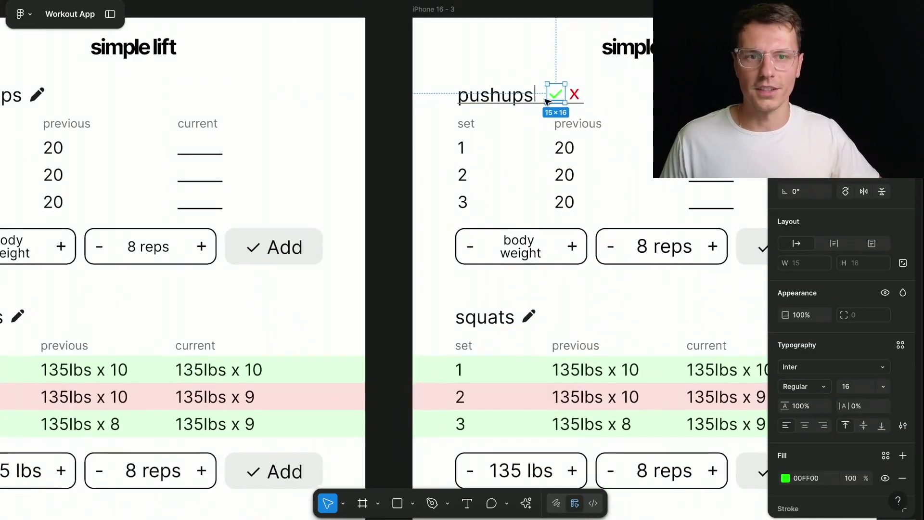
scroll(577, 96, "down", 5)
left_click(608, 87)
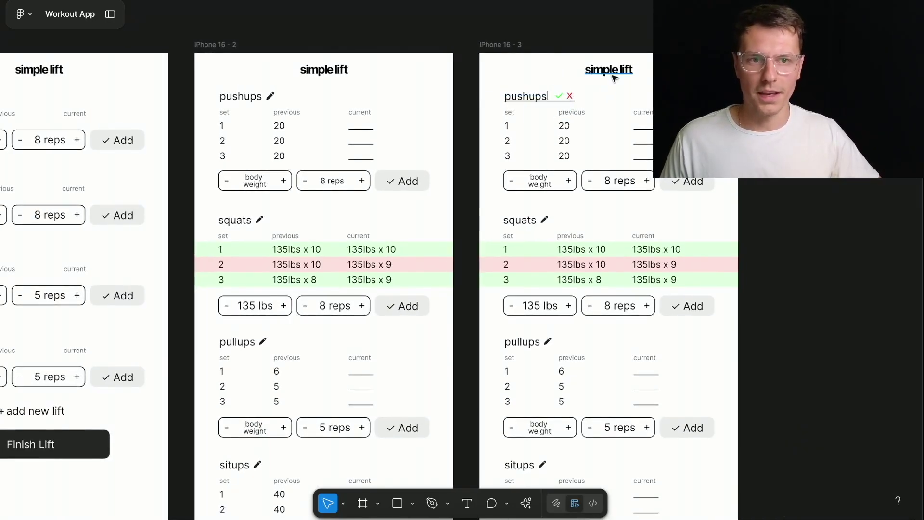
scroll(608, 94, "down", 4)
scroll(556, 173, "down", 4)
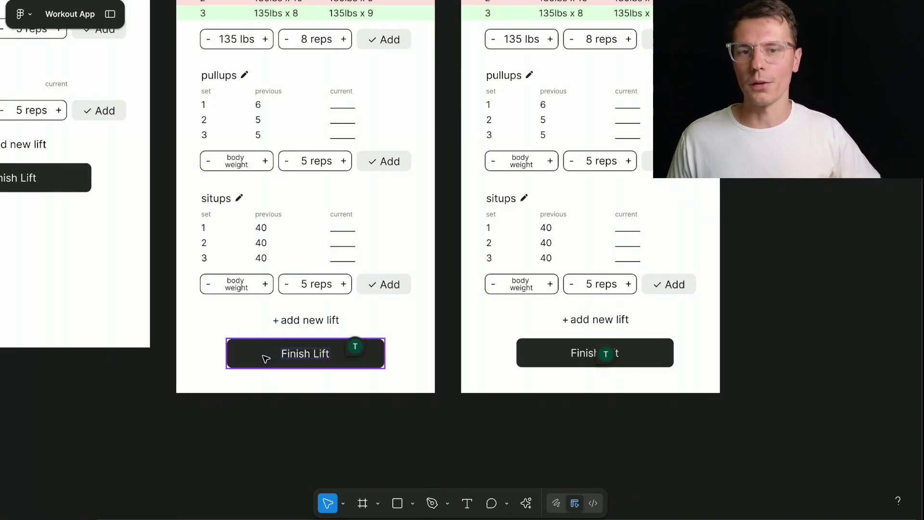
scroll(412, 219, "up", 2)
scroll(387, 231, "down", 6)
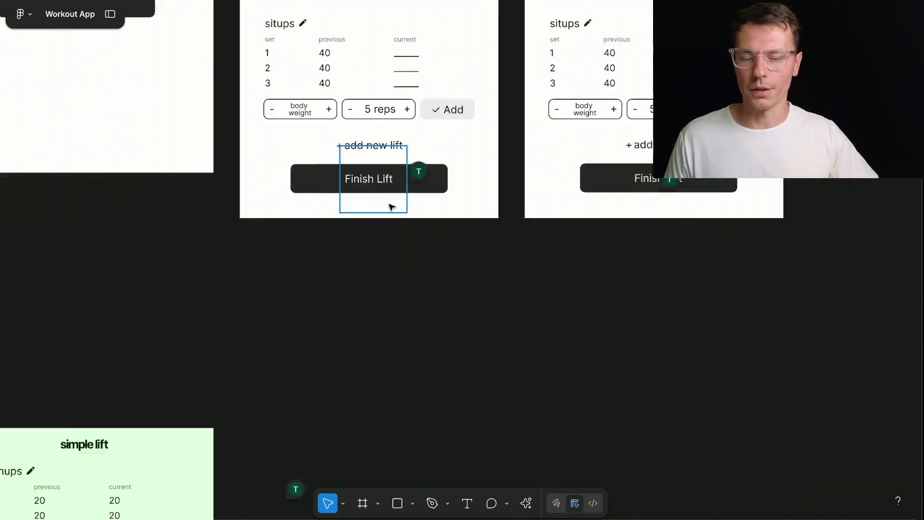
scroll(387, 216, "up", 8)
scroll(384, 234, "down", 2)
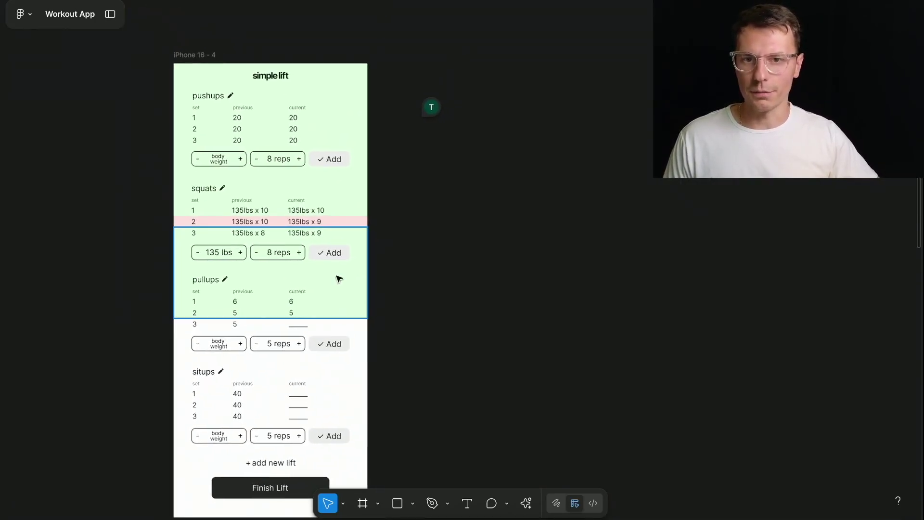
scroll(319, 243, "down", 12)
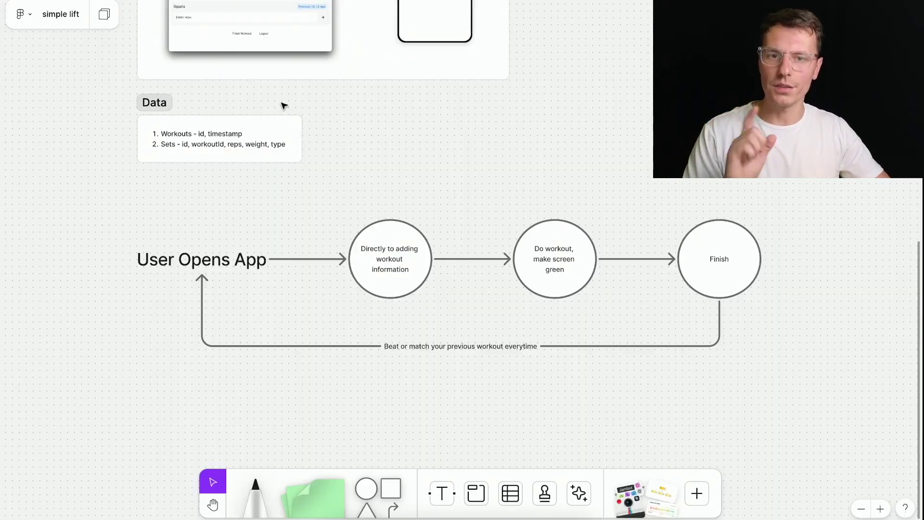
Step: Zoom out and pan up to the Ideation section at the top of the board
scroll(412, 173, "down", 5)
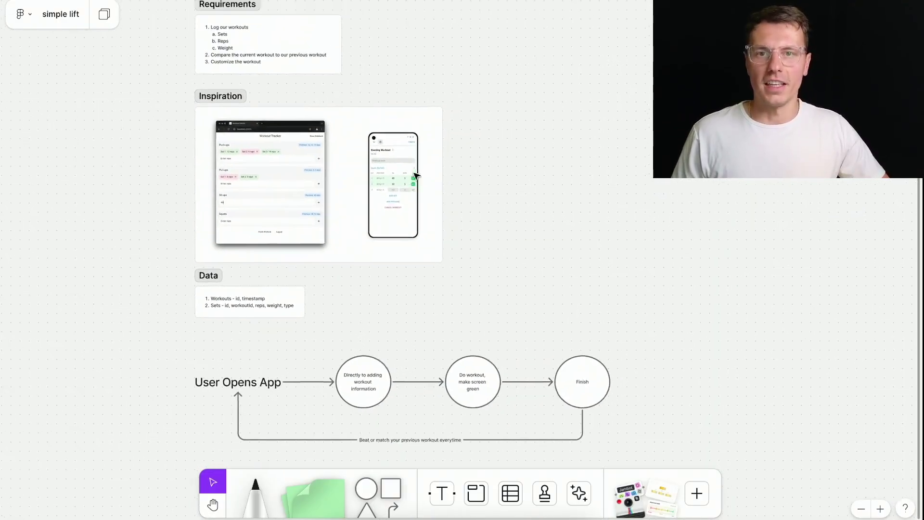
scroll(415, 175, "up", 5)
scroll(179, 93, "up", 5)
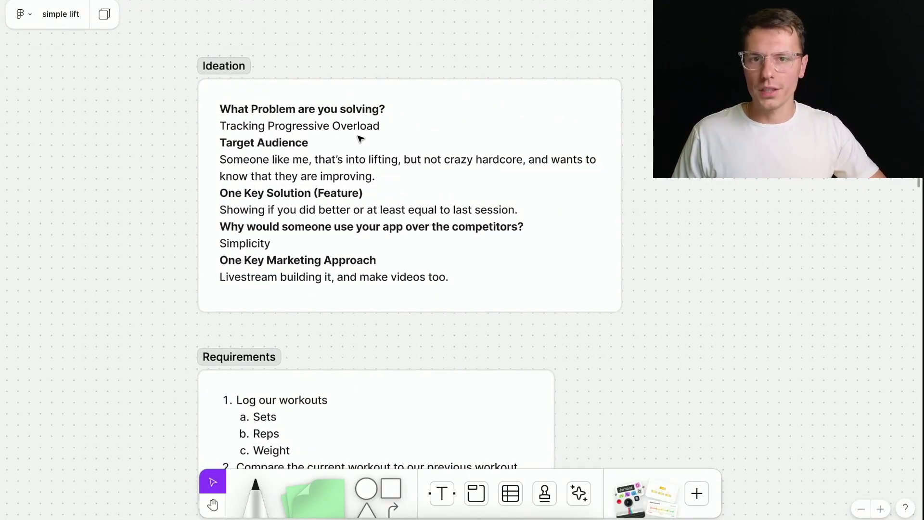
scroll(360, 140, "up", 2)
scroll(357, 142, "right", 2)
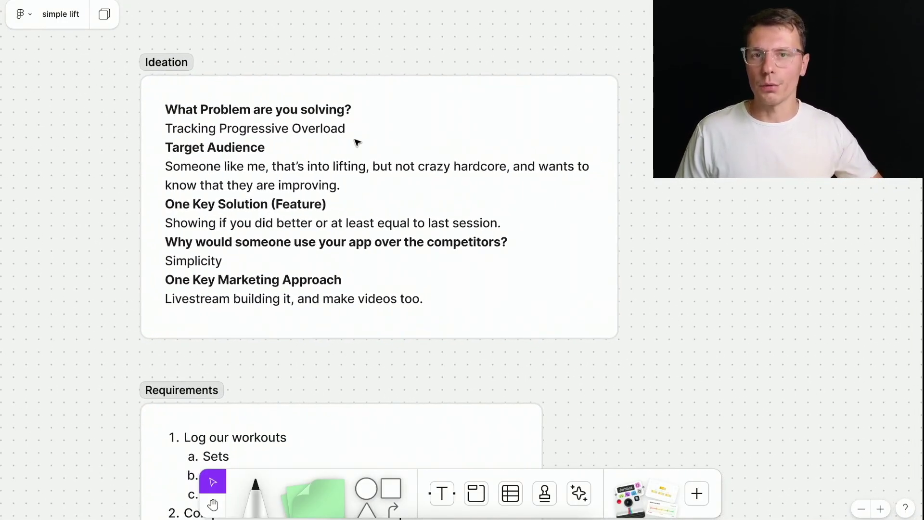